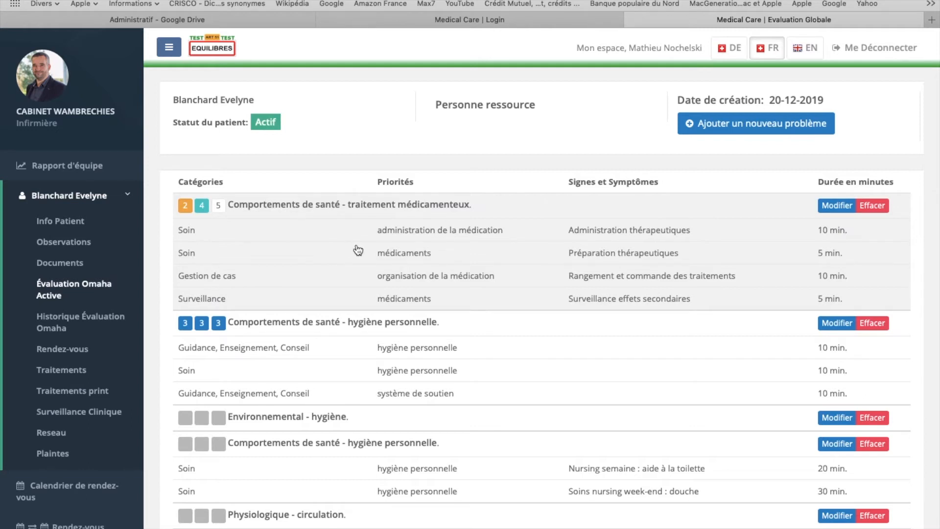
Open the details of the "Comportements de santé - traitement médicamenteux" problem and review its indicators, symptoms and interventions.
{"action": "left_click", "coordinate": [358, 250]}
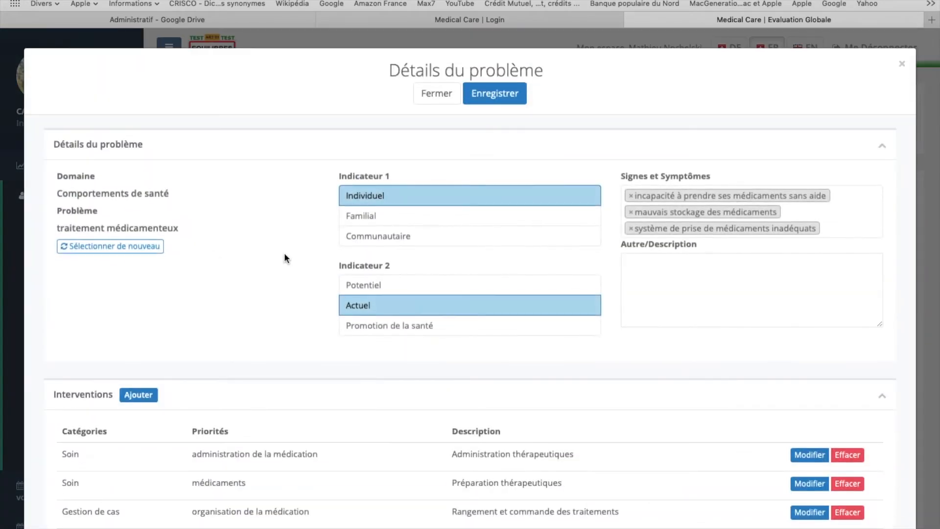
{"action": "scroll", "coordinate": [210, 240], "scroll_direction": "down", "scroll_amount": 1}
{"action": "scroll", "coordinate": [210, 244], "scroll_direction": "down", "scroll_amount": 3}
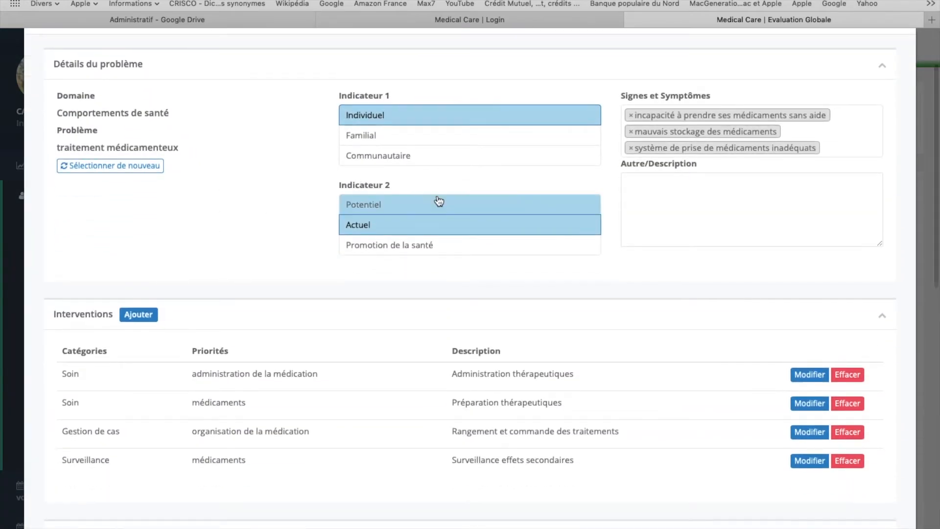
{"action": "scroll", "coordinate": [442, 199], "scroll_direction": "down", "scroll_amount": 4}
{"action": "scroll", "coordinate": [442, 199], "scroll_direction": "down", "scroll_amount": 2}
{"action": "scroll", "coordinate": [441, 198], "scroll_direction": "up", "scroll_amount": 4}
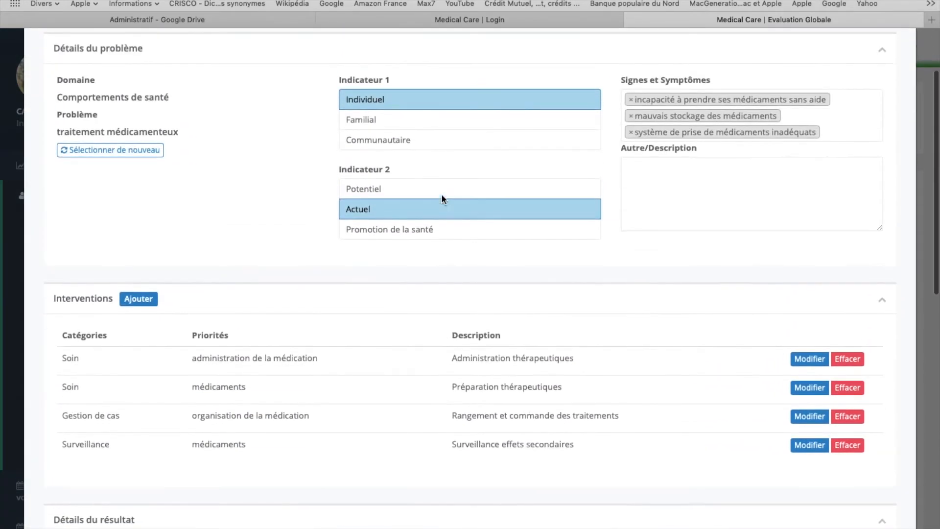
{"action": "scroll", "coordinate": [715, 125], "scroll_direction": "down", "scroll_amount": 5}
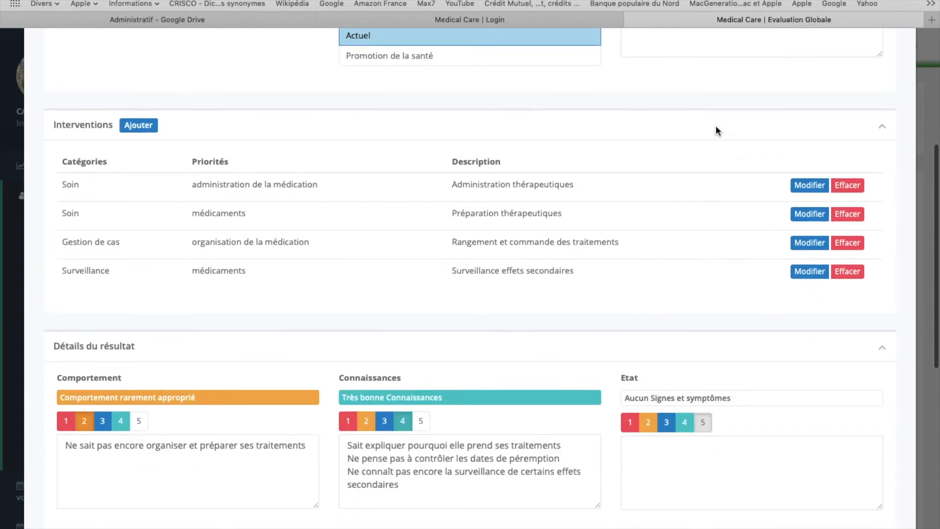
{"action": "scroll", "coordinate": [716, 130], "scroll_direction": "down", "scroll_amount": 5}
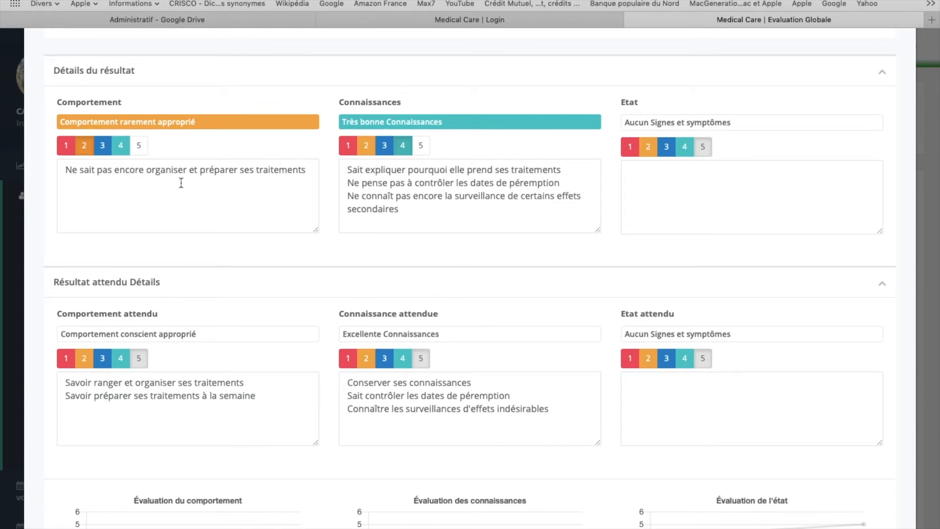
Compare the problem's current and expected results and inspect the data points in the behaviour and state evaluation charts.
{"action": "scroll", "coordinate": [94, 192], "scroll_direction": "up", "scroll_amount": 1}
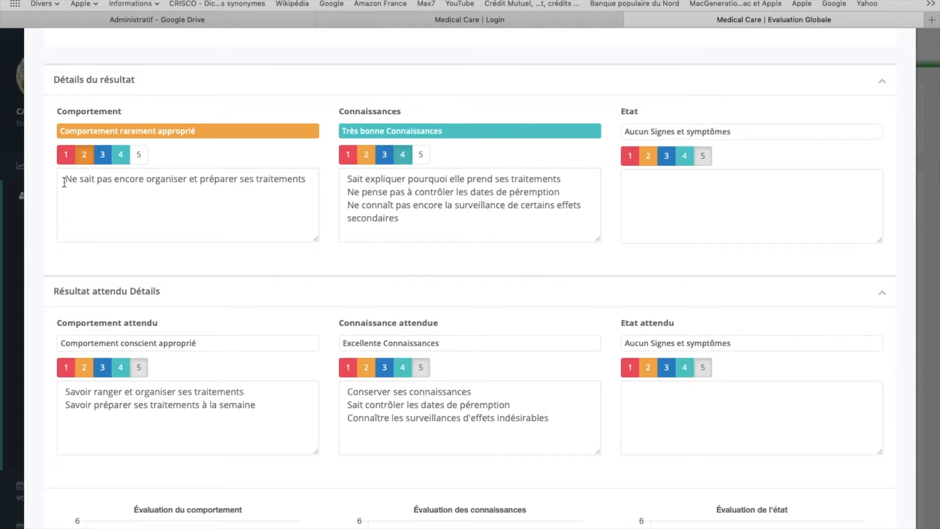
{"action": "scroll", "coordinate": [62, 182], "scroll_direction": "down", "scroll_amount": 1}
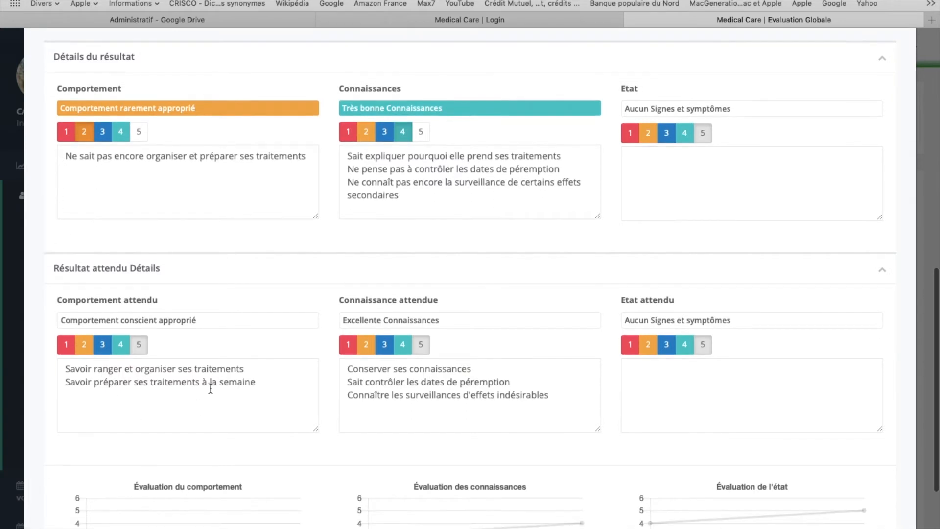
{"action": "scroll", "coordinate": [140, 362], "scroll_direction": "down", "scroll_amount": 3}
{"action": "mouse_move", "coordinate": [88, 481]}
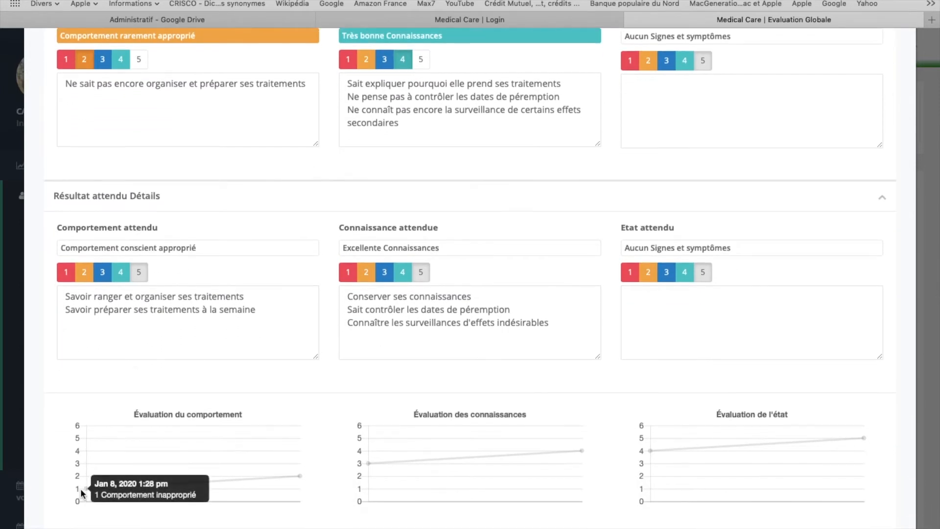
{"action": "mouse_move", "coordinate": [299, 465]}
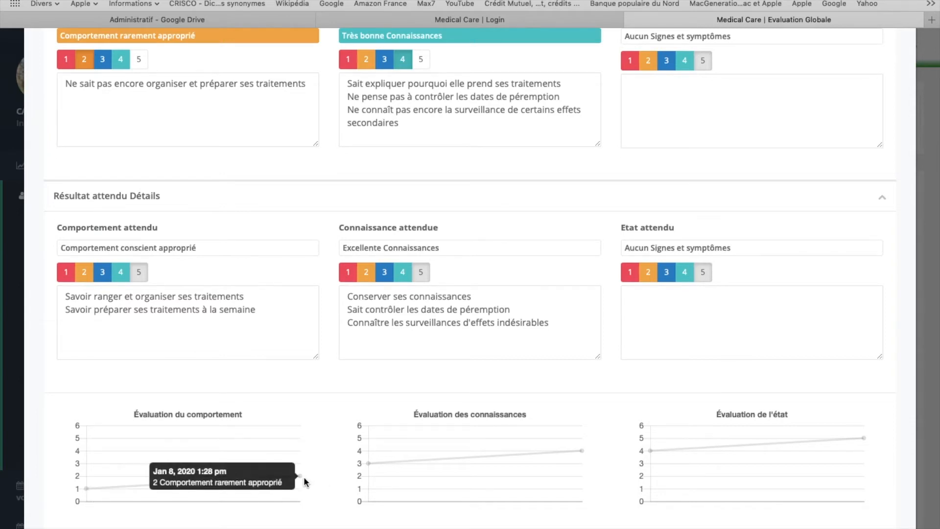
{"action": "mouse_move", "coordinate": [774, 458]}
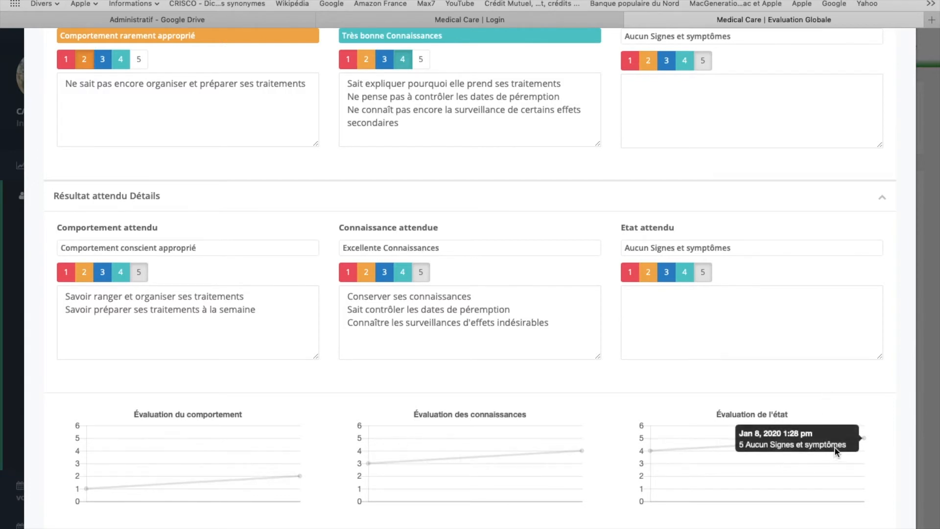
In the result details, set the Comportement rating to 4 and the Connaissances rating to 5.
{"action": "scroll", "coordinate": [702, 401], "scroll_direction": "up", "scroll_amount": 4}
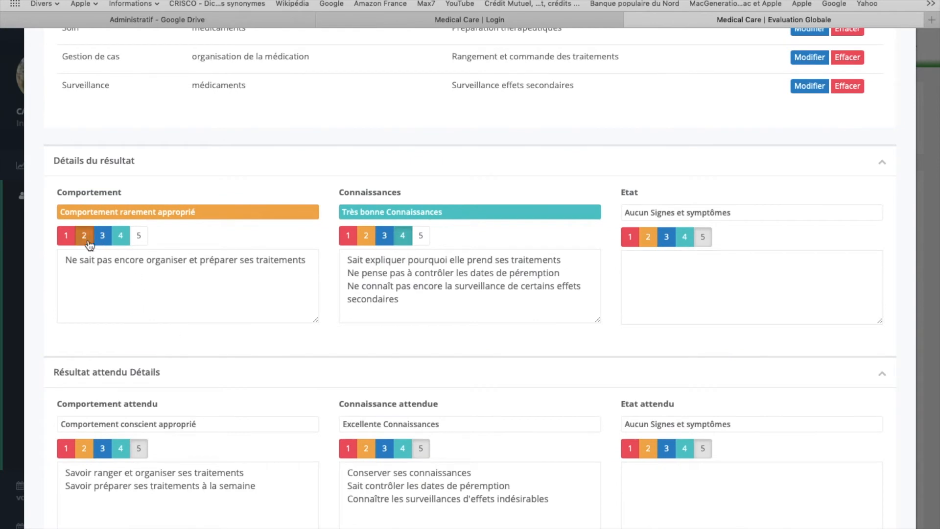
{"action": "left_click", "coordinate": [120, 236]}
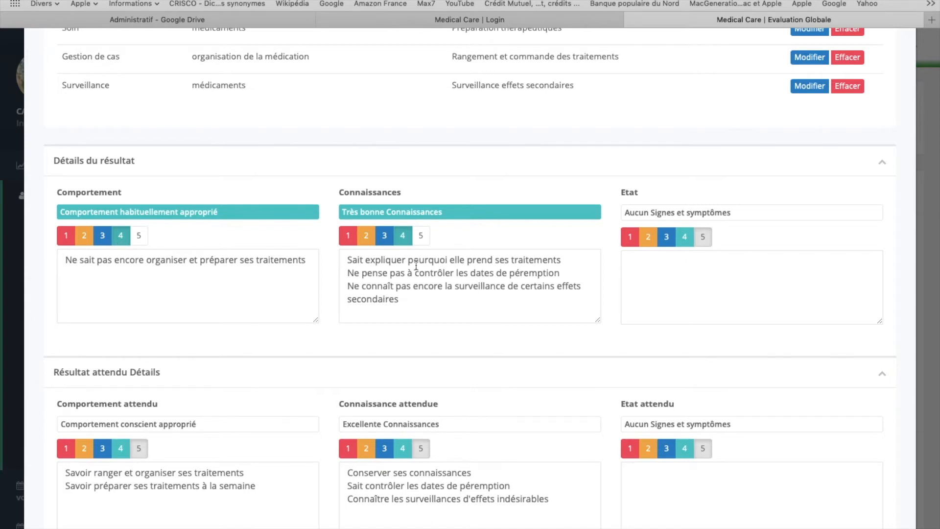
{"action": "left_click", "coordinate": [422, 237]}
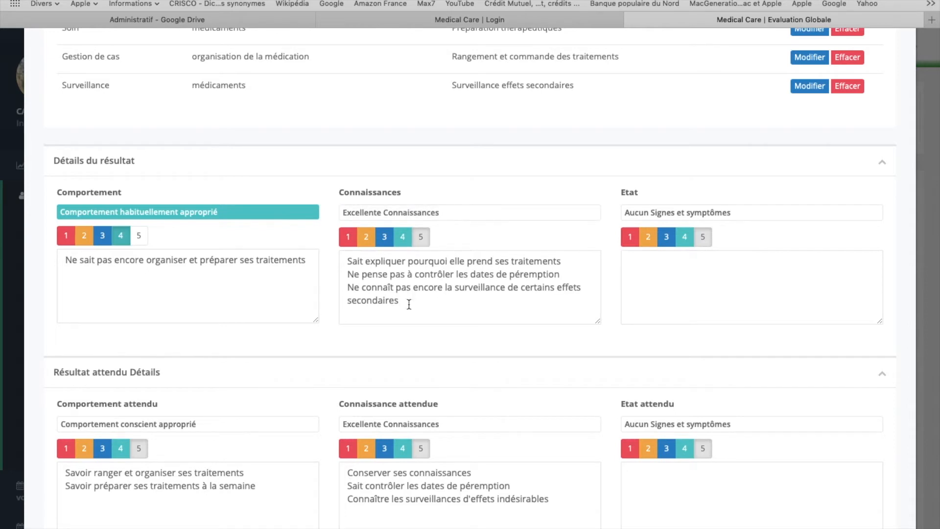
Add the line "05/02/2020 : sait désormais identifier les effets indésirables ainsi que les dates de péremption" to the Connaissances notes.
{"action": "left_click_drag", "start_coordinate": [408, 301], "coordinate": [348, 275]}
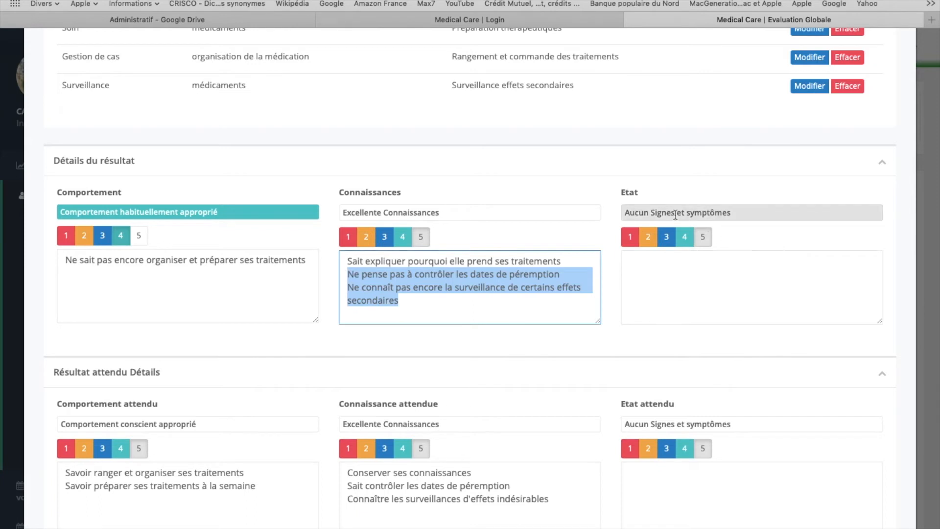
{"action": "scroll", "coordinate": [224, 385], "scroll_direction": "down", "scroll_amount": 1}
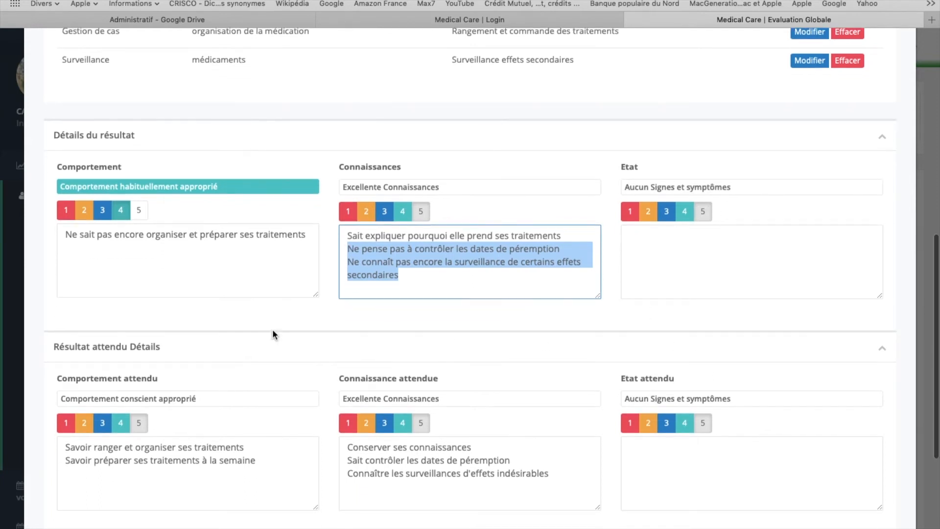
{"action": "left_click", "coordinate": [382, 291]}
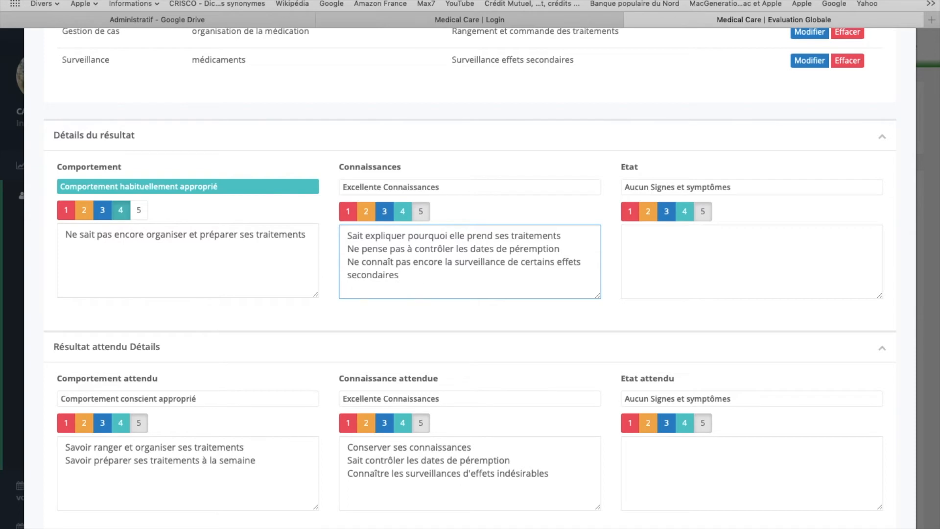
{"action": "left_click", "coordinate": [710, 0]}
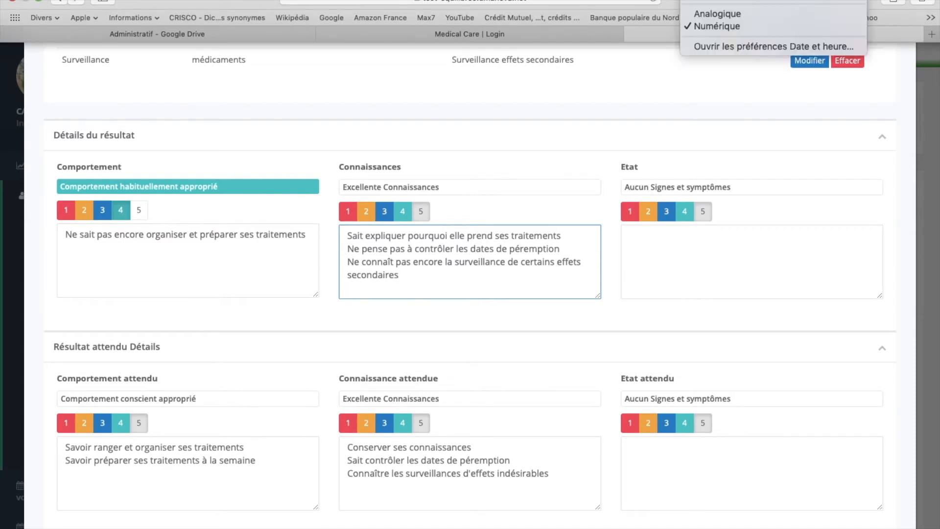
{"action": "left_click", "coordinate": [710, 0]}
{"action": "type", "text": "05/02/2020 : sait dés"}
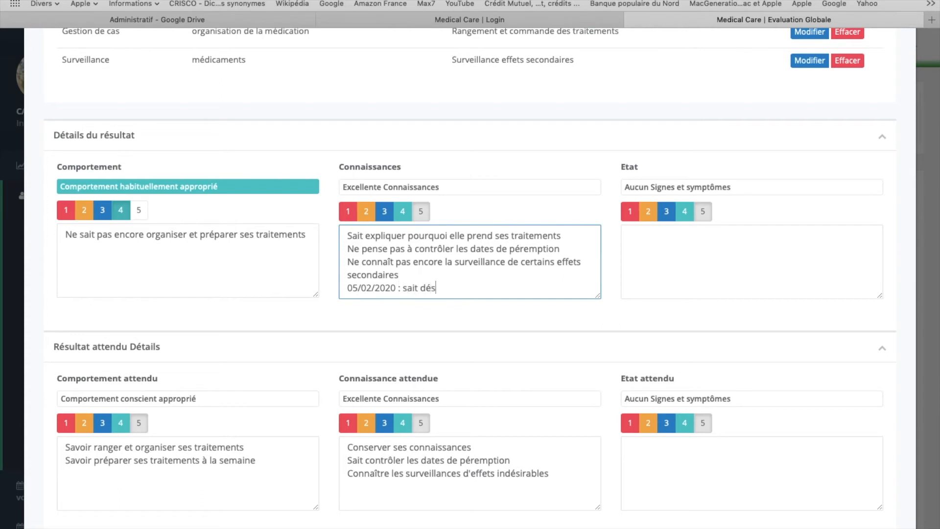
{"action": "type", "text": "ormais identifier les effets indéri"}
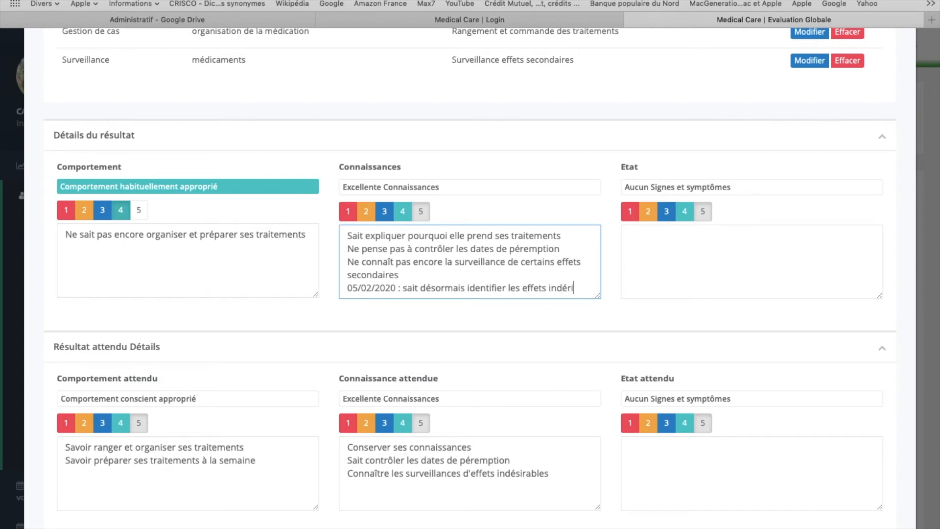
{"action": "key", "text": "BackSpace"}
{"action": "key", "text": "BackSpace"}
{"action": "key", "text": "BackSpace"}
{"action": "type", "text": "sirables "}
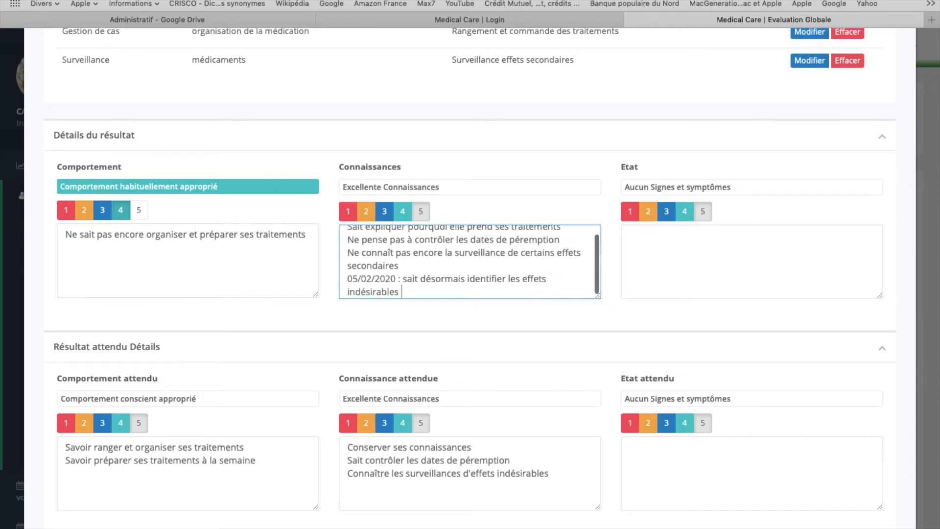
{"action": "type", "text": "ainsi que les t"}
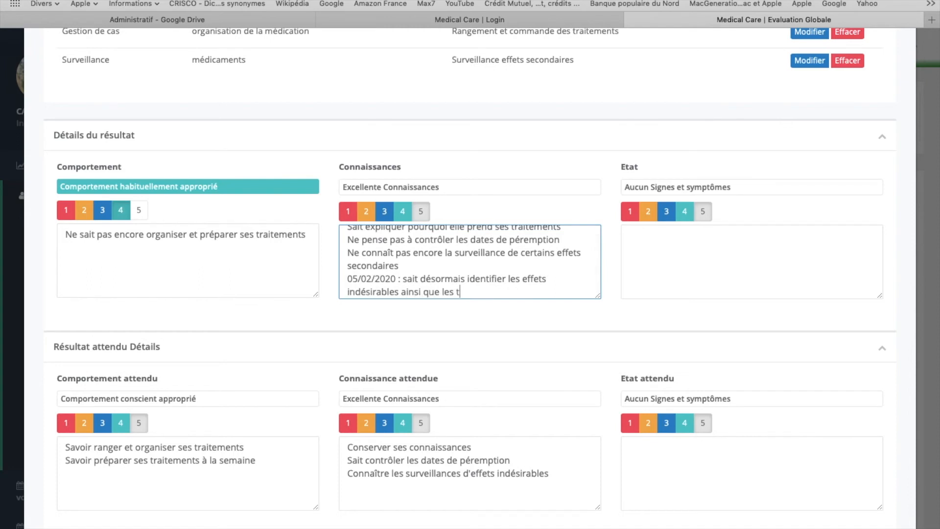
{"action": "key", "text": "BackSpace"}
{"action": "type", "text": "dates de péremption"}
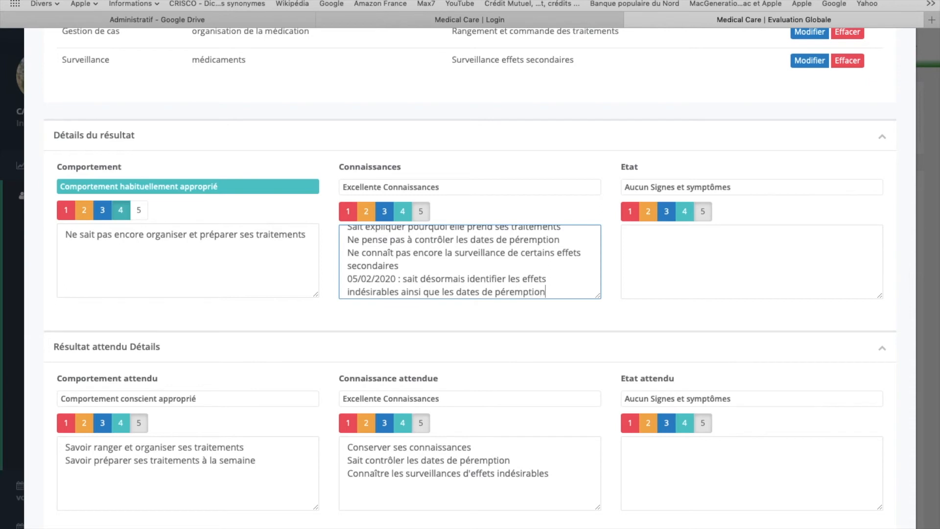
{"action": "left_click", "coordinate": [310, 236]}
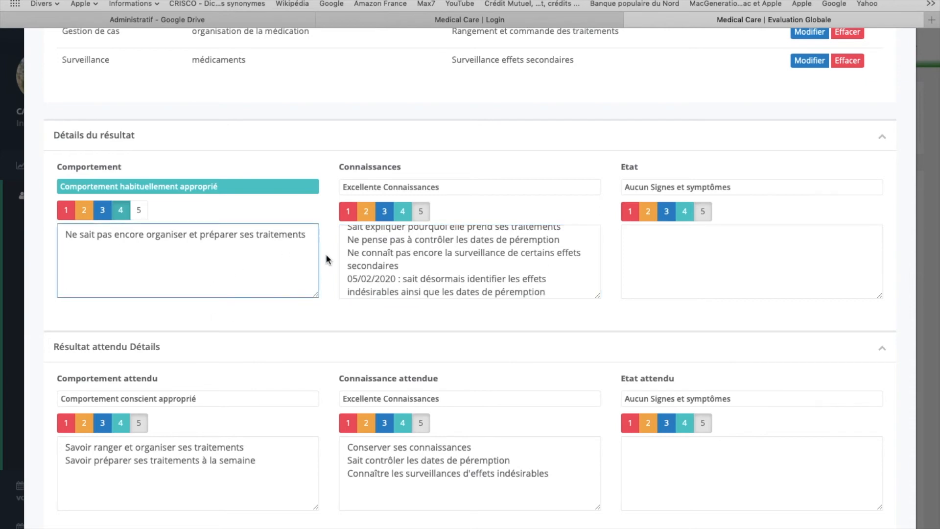
{"action": "left_click", "coordinate": [562, 290]}
{"action": "key", "text": "Return"}
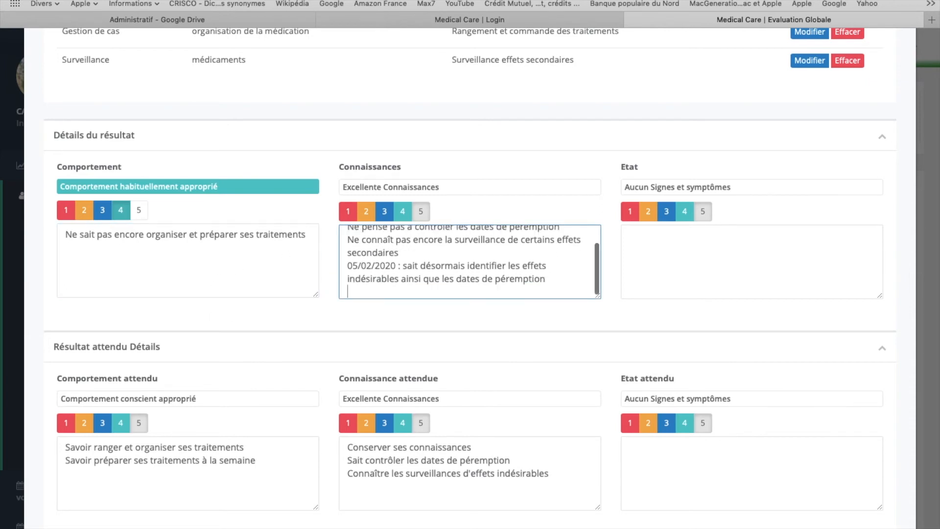
Reuse the date in the Comportement notes to add "05/02/2020 : est désormais capable 'organiser ses traitements" and save the problem.
{"action": "left_click_drag", "start_coordinate": [347, 265], "coordinate": [402, 265]}
{"action": "key", "text": "super+c"}
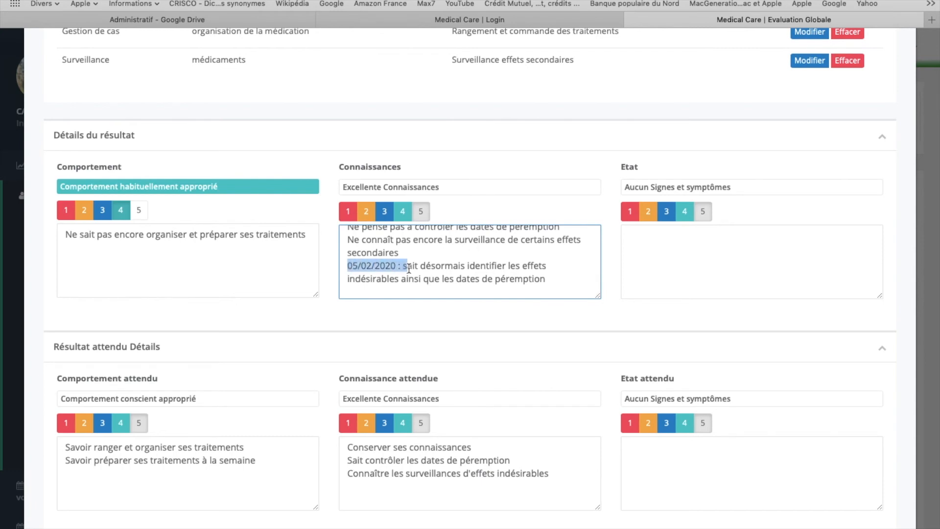
{"action": "left_click", "coordinate": [113, 262]}
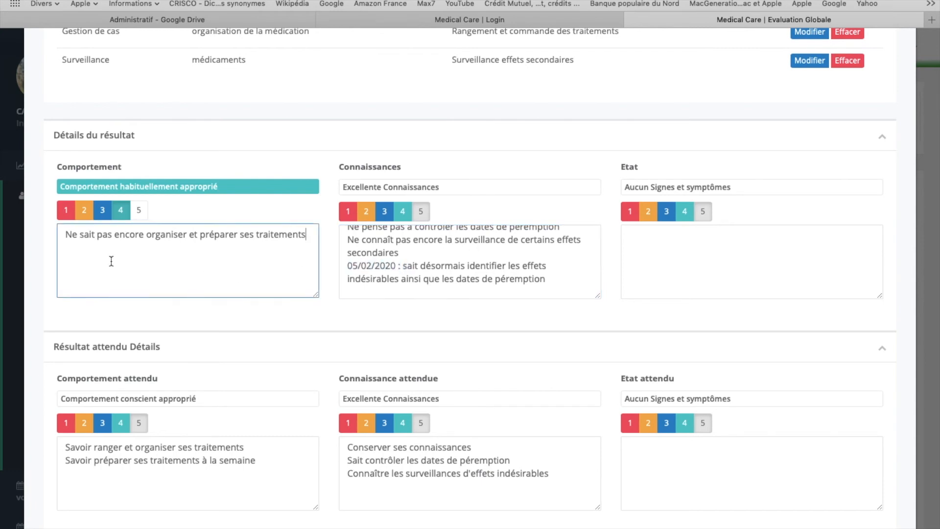
{"action": "key", "text": "super+v"}
{"action": "type", "text": ": est désorma"}
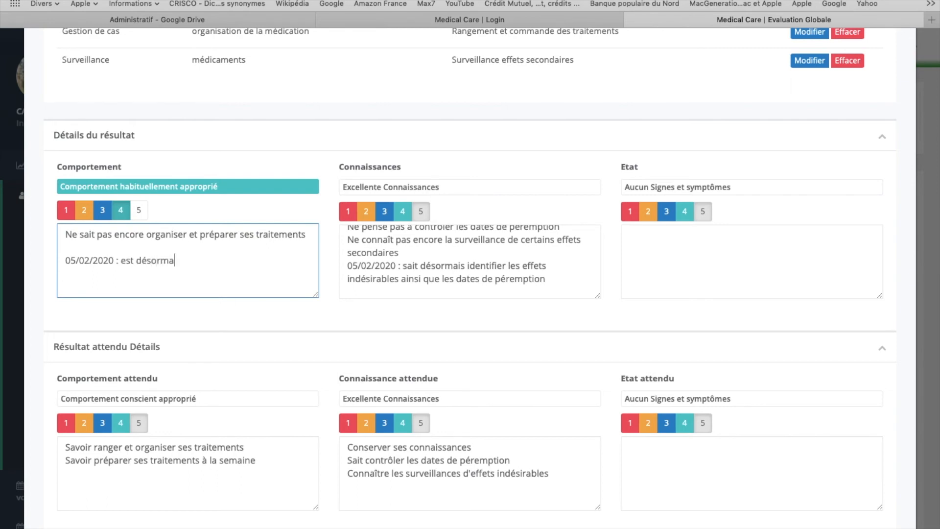
{"action": "type", "text": "is capable 'organiser ses "}
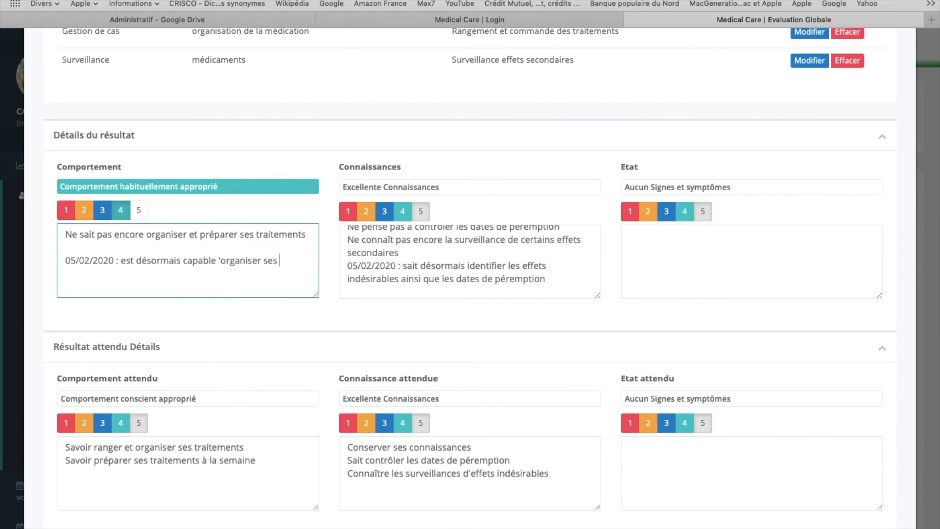
{"action": "type", "text": "traitements"}
{"action": "scroll", "coordinate": [189, 270], "scroll_direction": "down", "scroll_amount": 5}
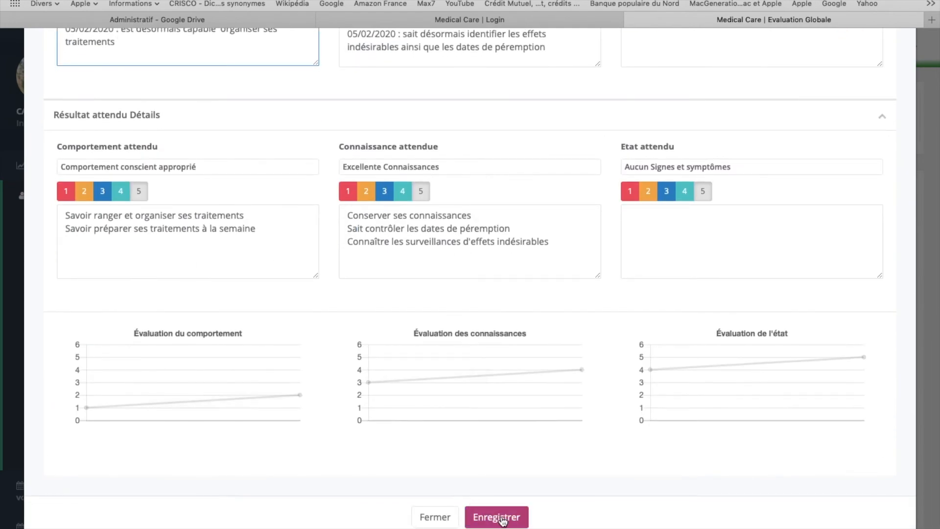
{"action": "left_click", "coordinate": [503, 520]}
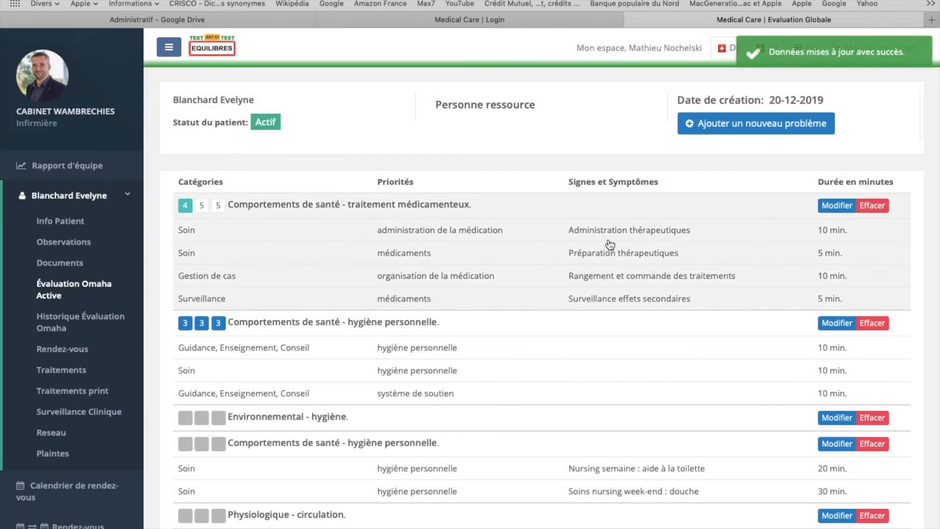
Reopen the "traitement médicamenteux" problem and examine how its behaviour and knowledge ratings evolve over time in the charts.
{"action": "left_click", "coordinate": [704, 226]}
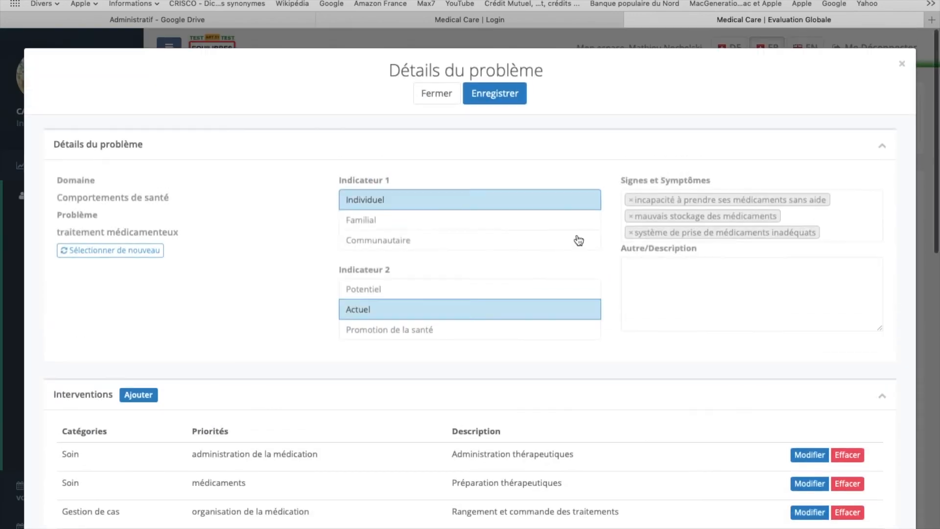
{"action": "scroll", "coordinate": [538, 225], "scroll_direction": "down", "scroll_amount": 15}
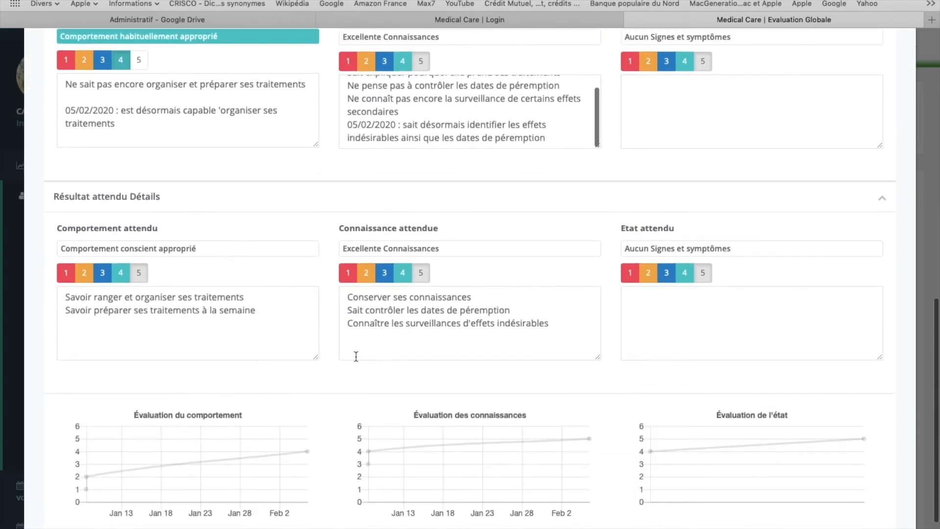
{"action": "scroll", "coordinate": [355, 356], "scroll_direction": "down", "scroll_amount": 3}
{"action": "mouse_move", "coordinate": [122, 431]}
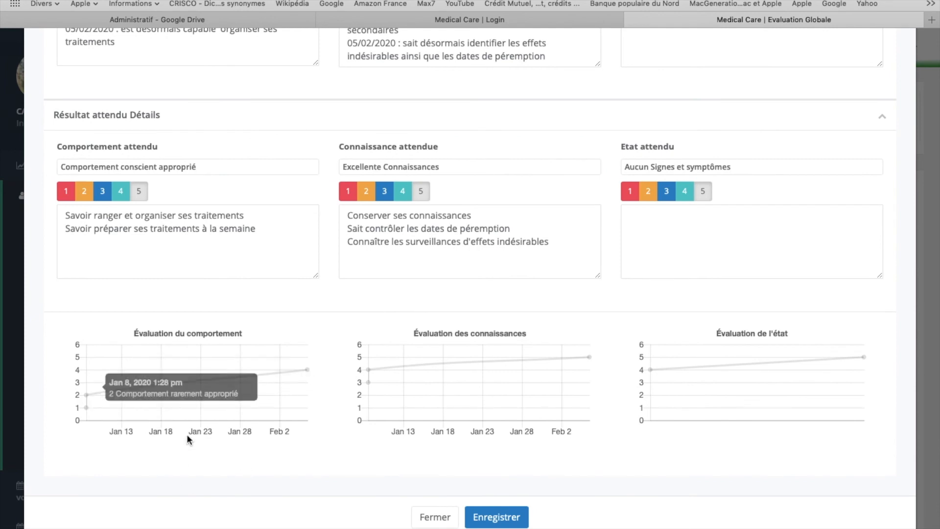
{"action": "mouse_move", "coordinate": [311, 370]}
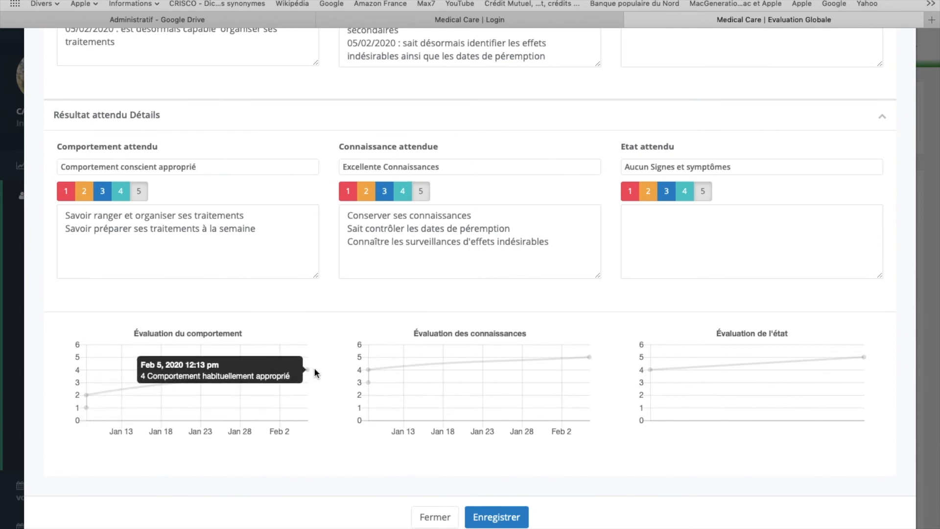
{"action": "scroll", "coordinate": [314, 370], "scroll_direction": "up", "scroll_amount": 6}
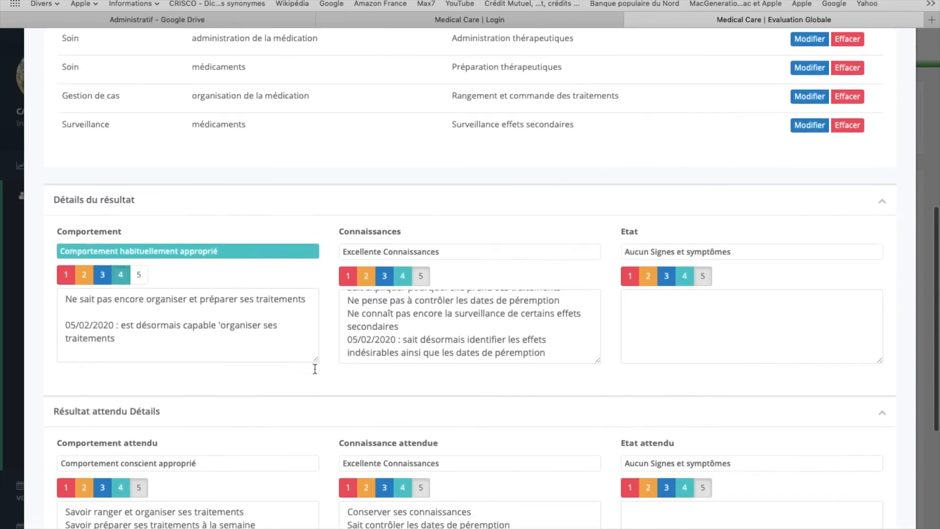
{"action": "scroll", "coordinate": [314, 368], "scroll_direction": "down", "scroll_amount": 5}
{"action": "mouse_move", "coordinate": [365, 422]}
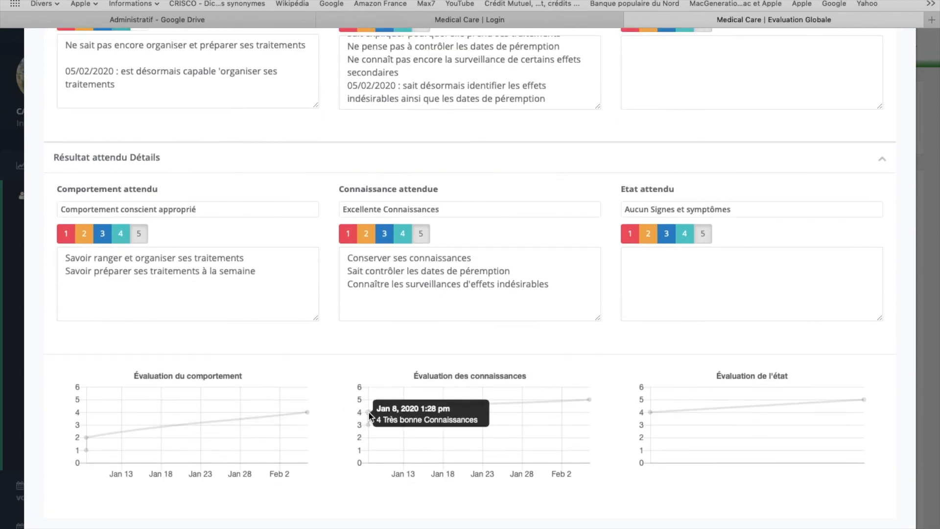
{"action": "mouse_move", "coordinate": [575, 409]}
{"action": "scroll", "coordinate": [587, 407], "scroll_direction": "down", "scroll_amount": 2}
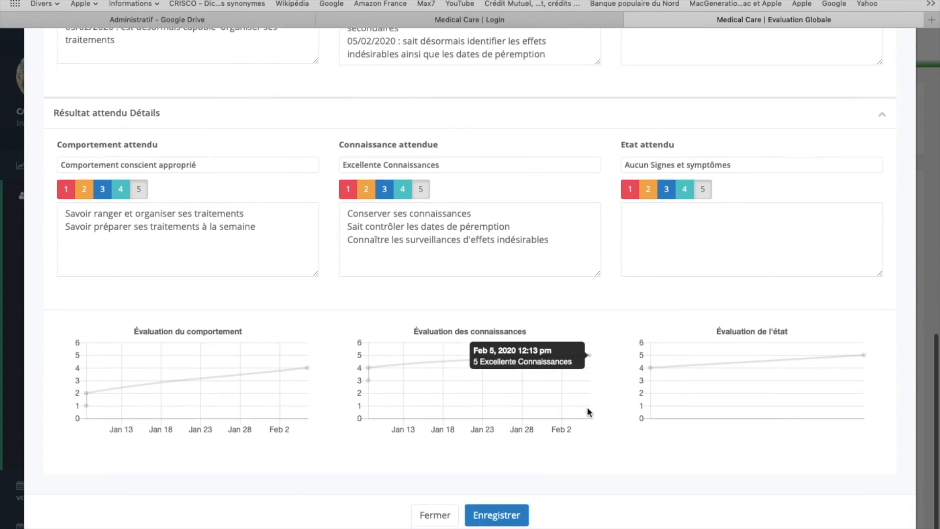
{"action": "scroll", "coordinate": [586, 407], "scroll_direction": "up", "scroll_amount": 15}
{"action": "scroll", "coordinate": [587, 407], "scroll_direction": "down", "scroll_amount": 15}
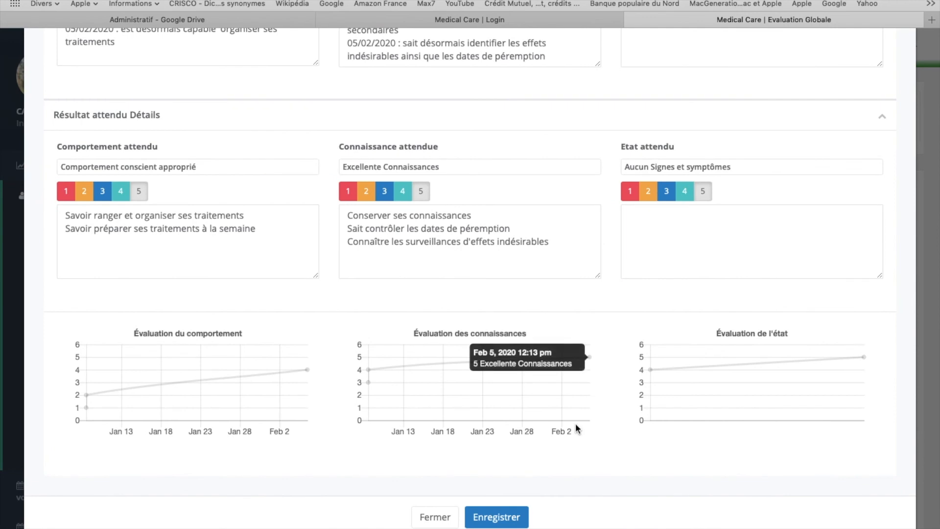
{"action": "scroll", "coordinate": [585, 368], "scroll_direction": "down", "scroll_amount": 1}
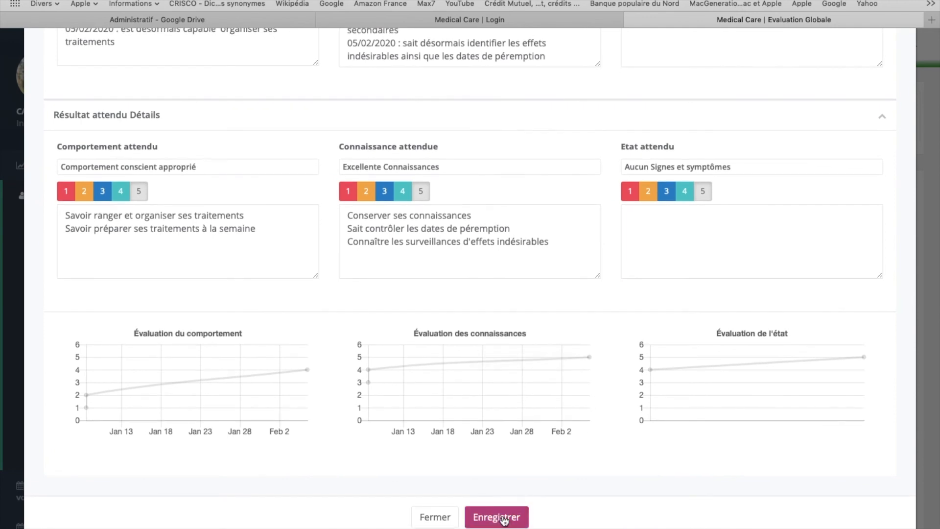